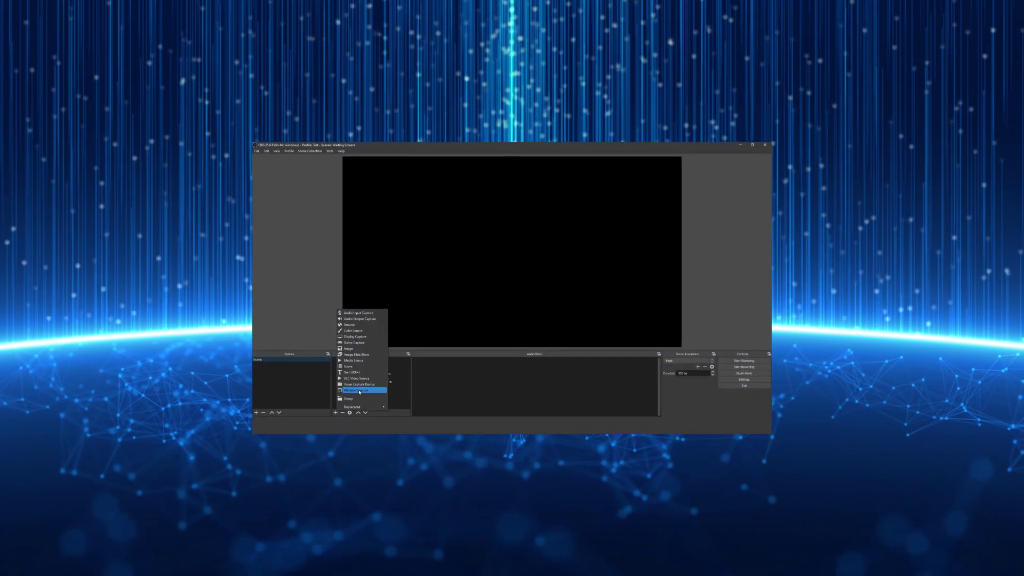
Add a Window Capture source and a Display Capture source with default names and settings
{"action": "left_click", "coordinate": [359, 391]}
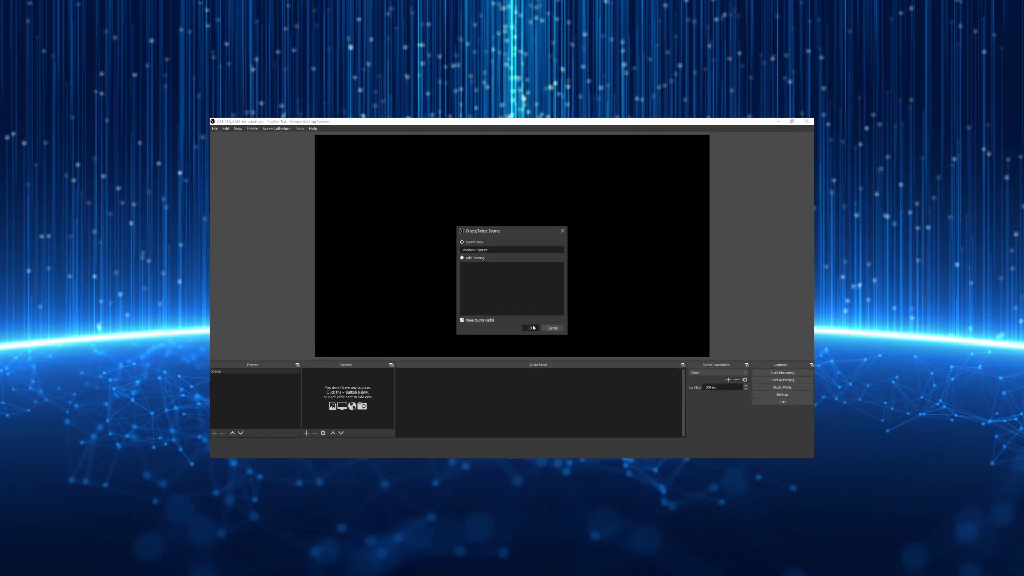
{"action": "left_click", "coordinate": [532, 327]}
{"action": "left_click", "coordinate": [306, 433]}
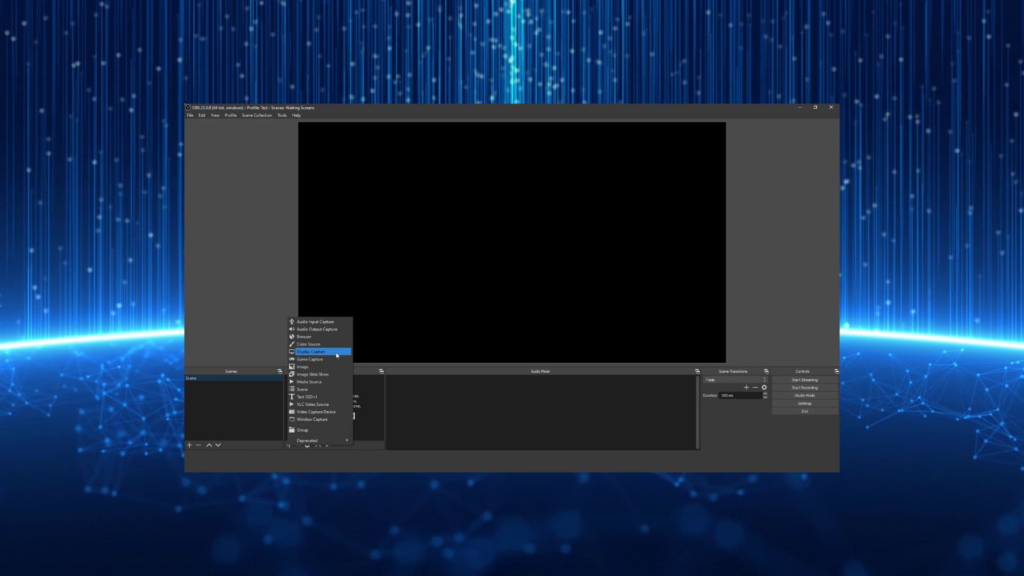
{"action": "left_click", "coordinate": [337, 352]}
{"action": "left_click", "coordinate": [533, 328]}
{"action": "left_click", "coordinate": [595, 377]}
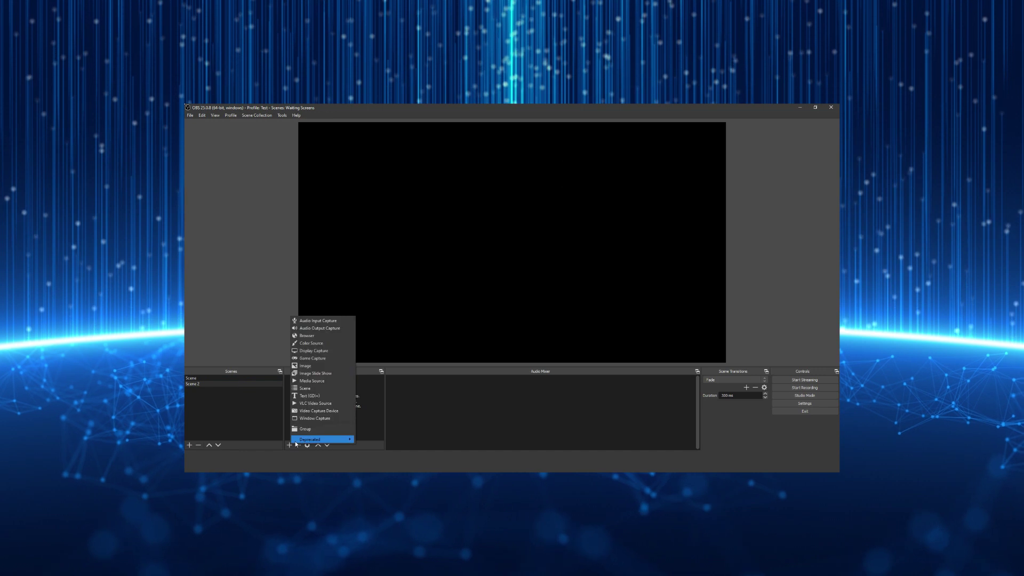
Point the Window Capture at the Photoshop window instead of Chrome
{"action": "left_click", "coordinate": [320, 437]}
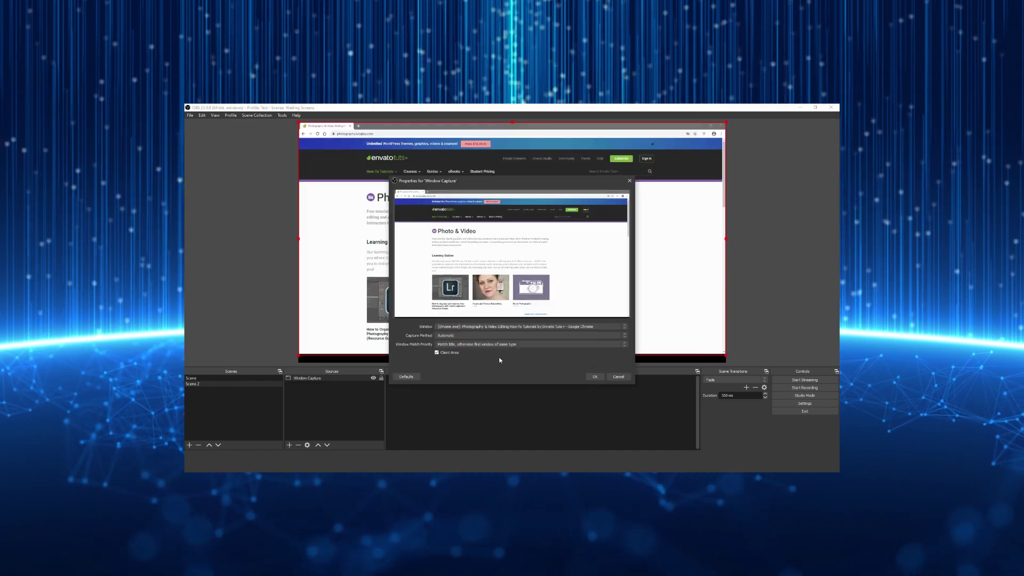
{"action": "left_click", "coordinate": [521, 325]}
{"action": "left_click", "coordinate": [521, 346]}
{"action": "left_click", "coordinate": [595, 376]}
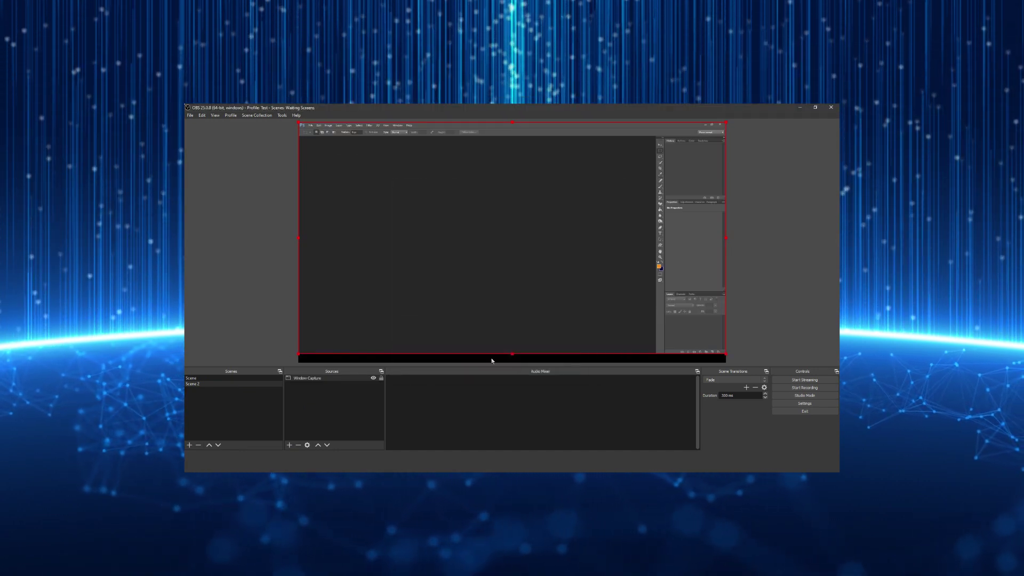
Minimize Photoshop, return to OBS and switch to Scene 2
{"action": "key", "text": "alt+Tab"}
{"action": "left_click", "coordinate": [807, 107]}
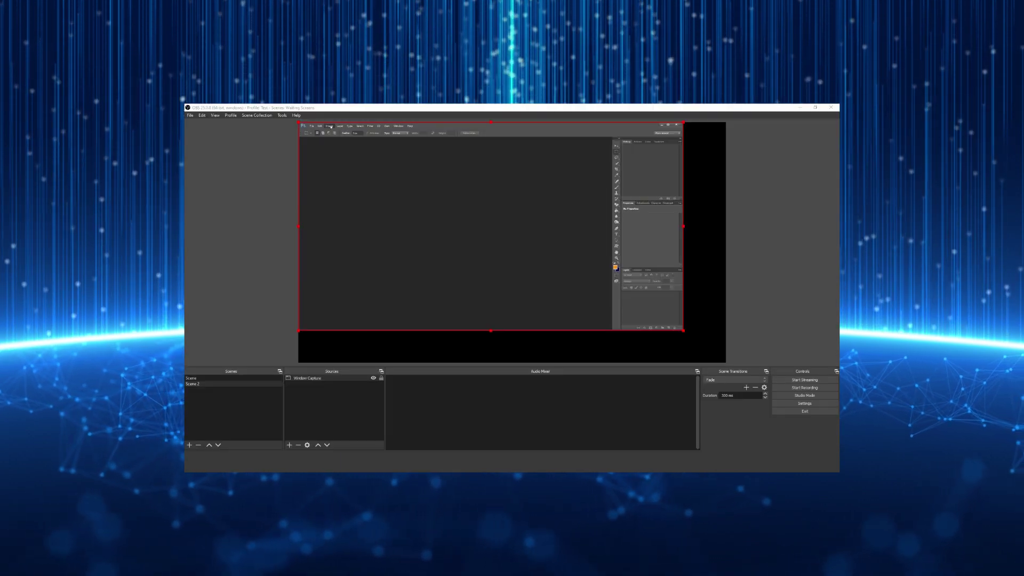
{"action": "left_click", "coordinate": [809, 396]}
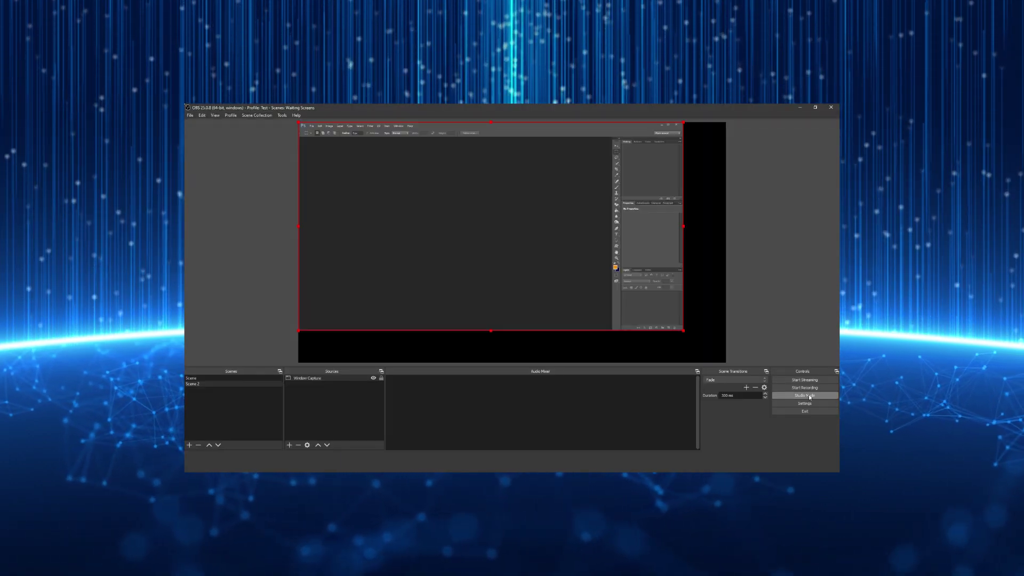
{"action": "left_click", "coordinate": [192, 384]}
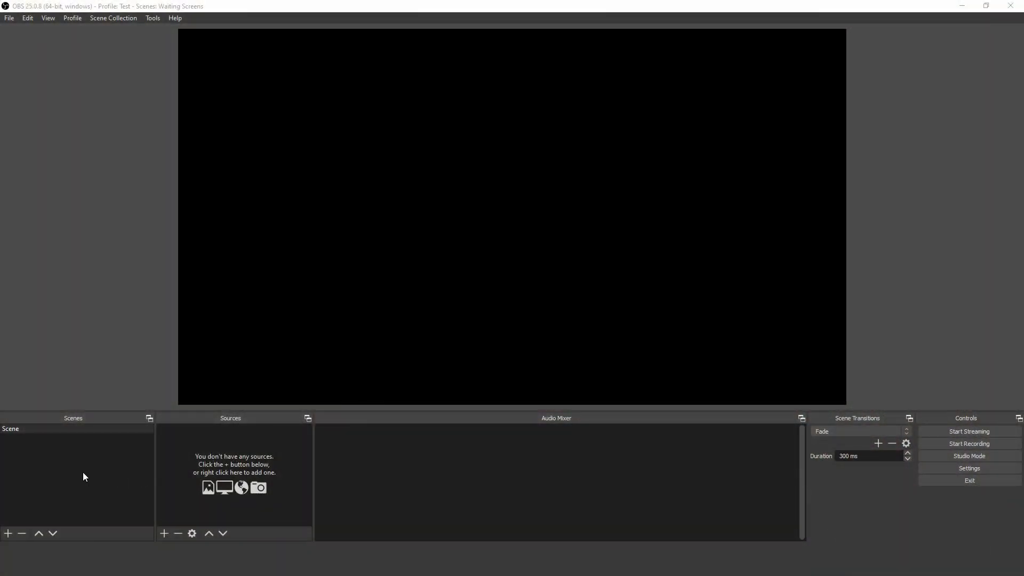
{"action": "left_click", "coordinate": [55, 429]}
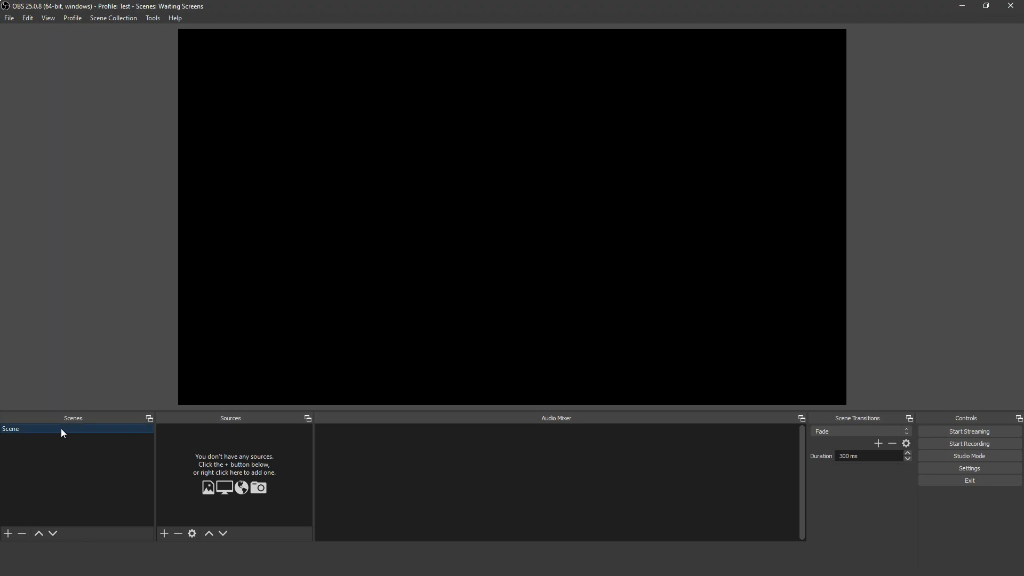
{"action": "left_click", "coordinate": [166, 530]}
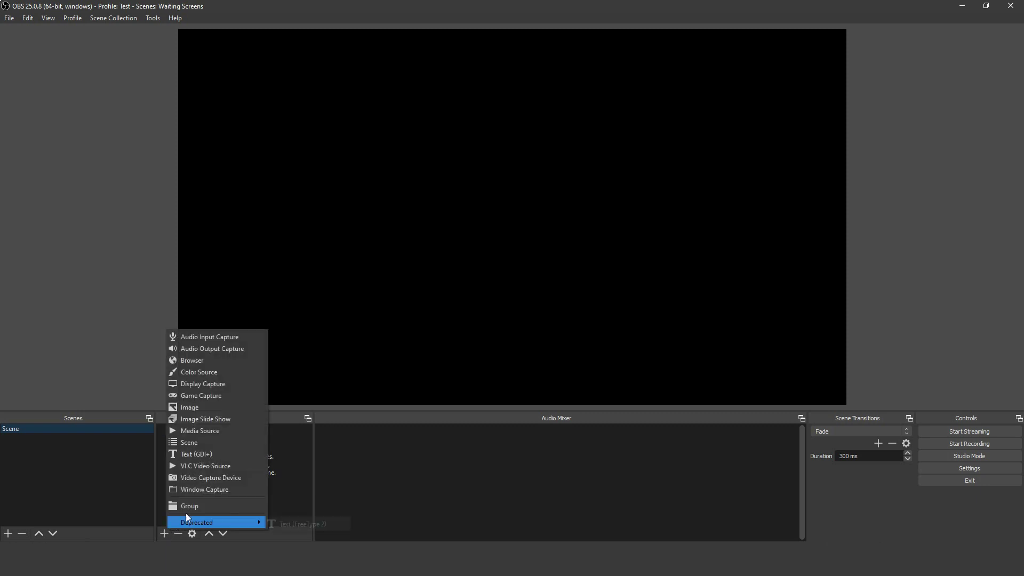
{"action": "left_click", "coordinate": [210, 489]}
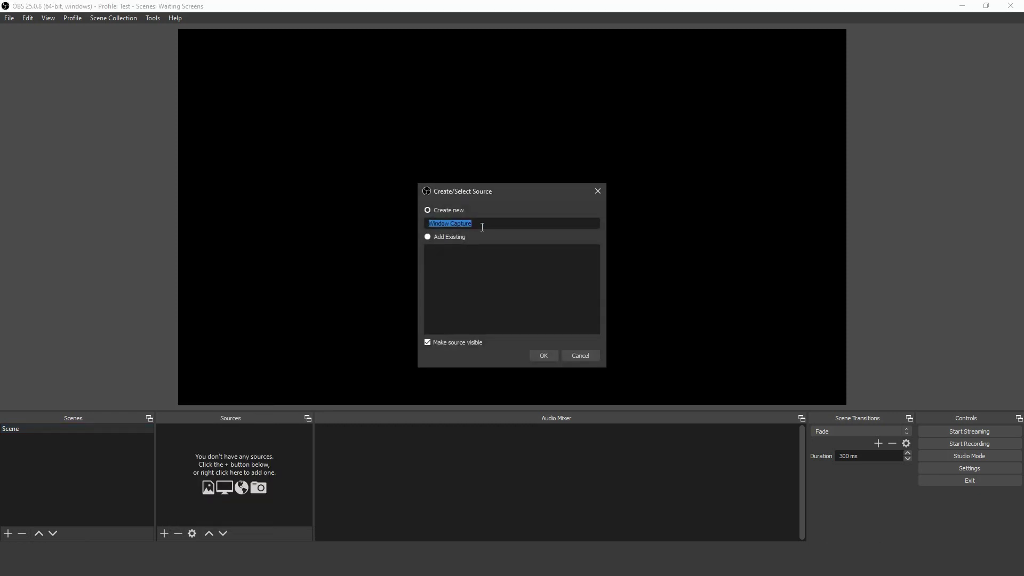
{"action": "left_click", "coordinate": [550, 354]}
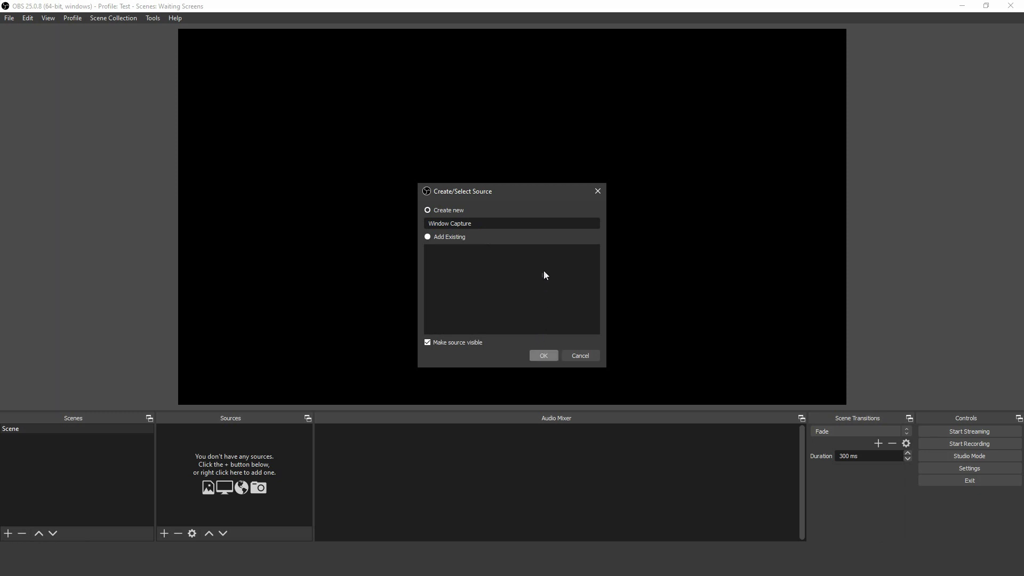
{"action": "left_click", "coordinate": [585, 354]}
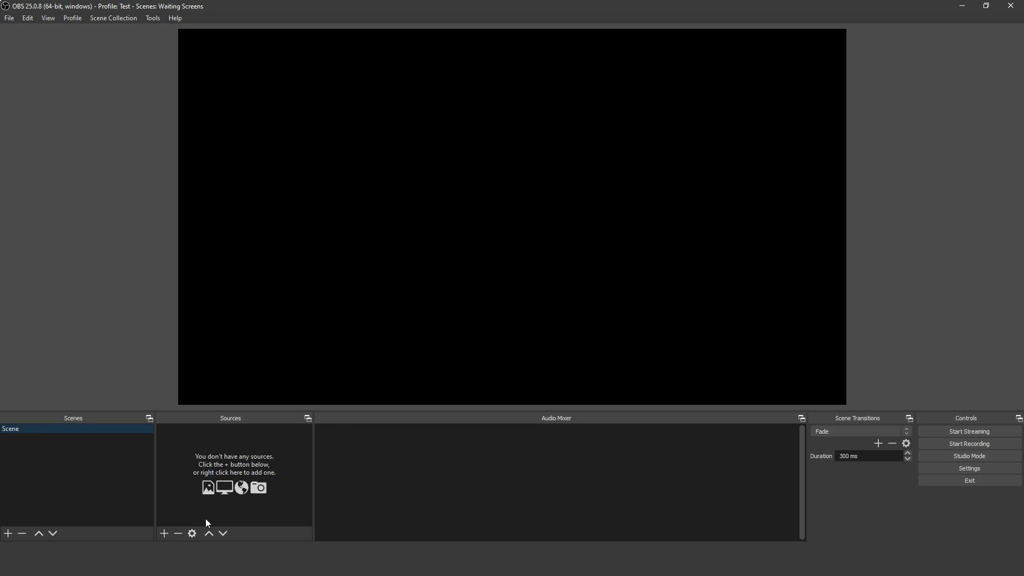
{"action": "left_click", "coordinate": [163, 533]}
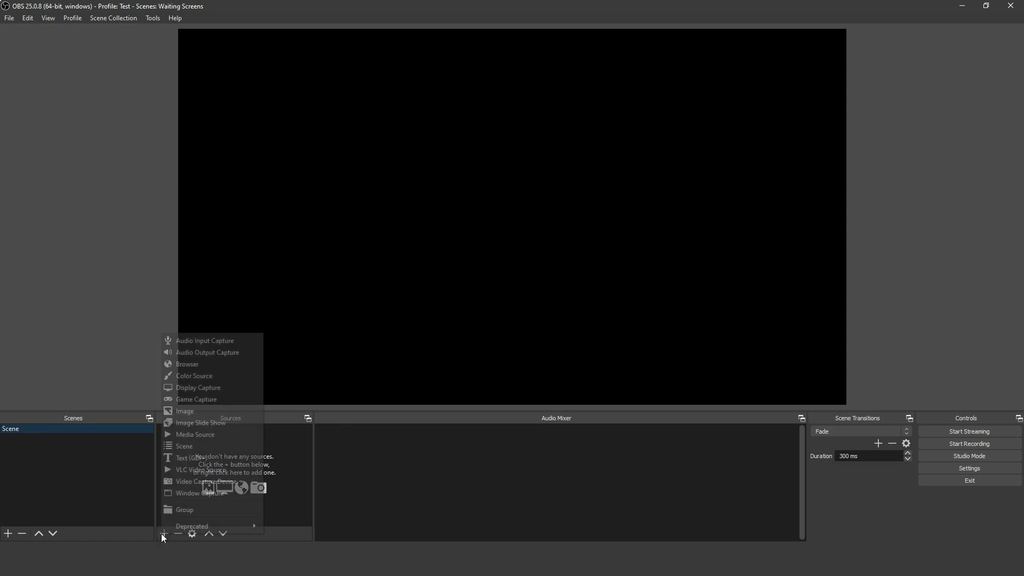
Add a Display Capture source to Scene and drag its corner so it no longer fills the canvas
{"action": "left_click", "coordinate": [237, 389]}
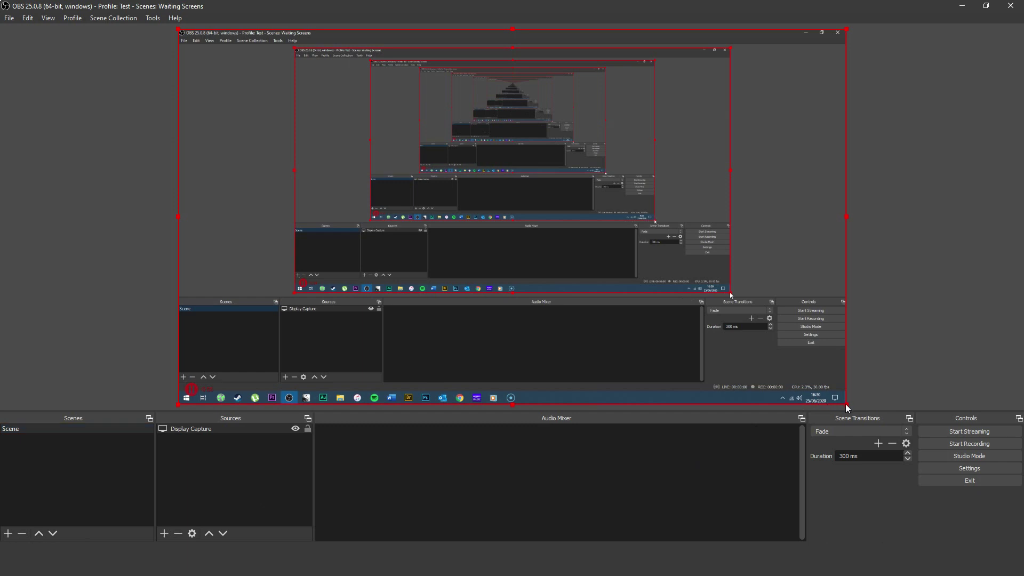
{"action": "mouse_move", "coordinate": [847, 404]}
{"action": "left_mouse_down"}
{"action": "mouse_move", "coordinate": [745, 369]}
{"action": "mouse_move", "coordinate": [731, 338]}
{"action": "mouse_move", "coordinate": [795, 376]}
{"action": "mouse_move", "coordinate": [449, 270]}
{"action": "mouse_move", "coordinate": [789, 377]}
{"action": "mouse_move", "coordinate": [457, 263]}
{"action": "mouse_move", "coordinate": [832, 405]}
{"action": "left_mouse_up"}
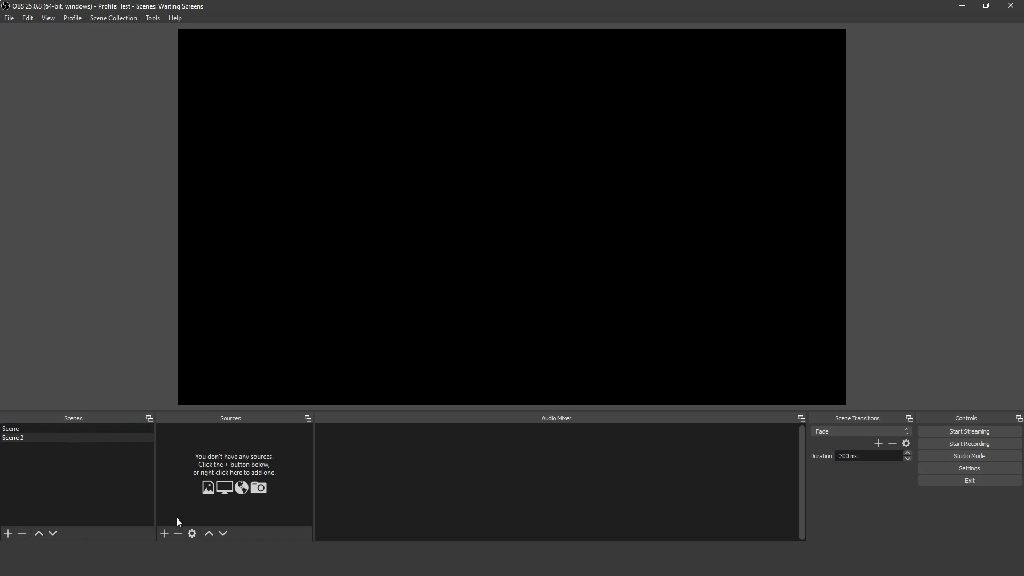
Add a Window Capture source set to the Adobe Photoshop CC 2015 window rather than Chrome
{"action": "left_click", "coordinate": [165, 532]}
{"action": "left_click", "coordinate": [203, 492]}
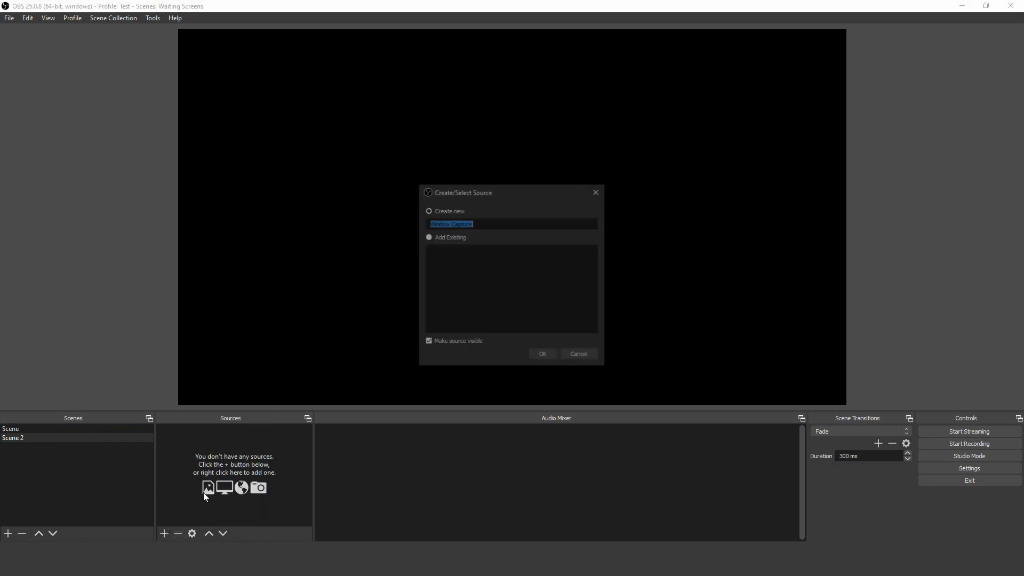
{"action": "left_click", "coordinate": [549, 353]}
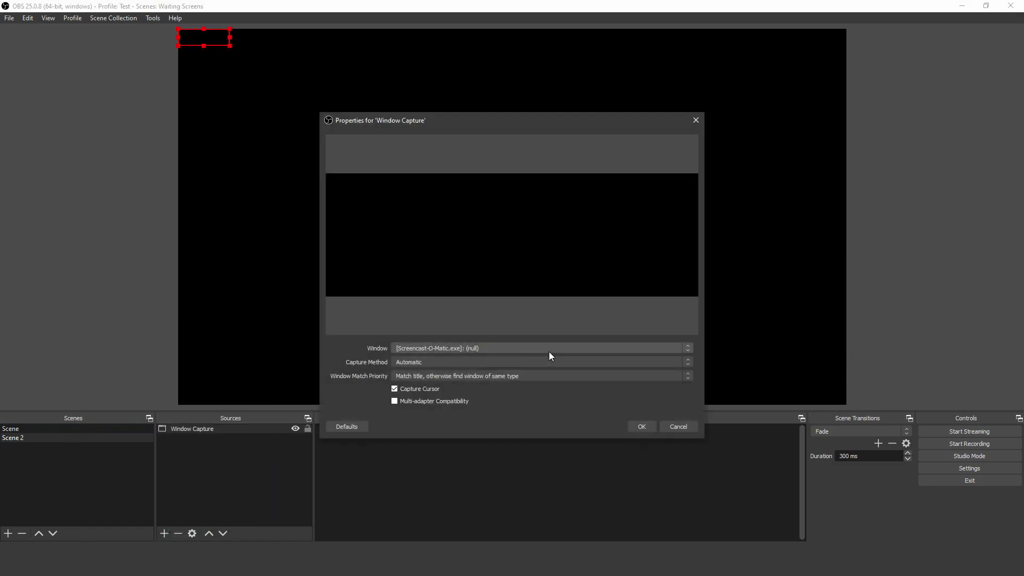
{"action": "left_click", "coordinate": [519, 348]}
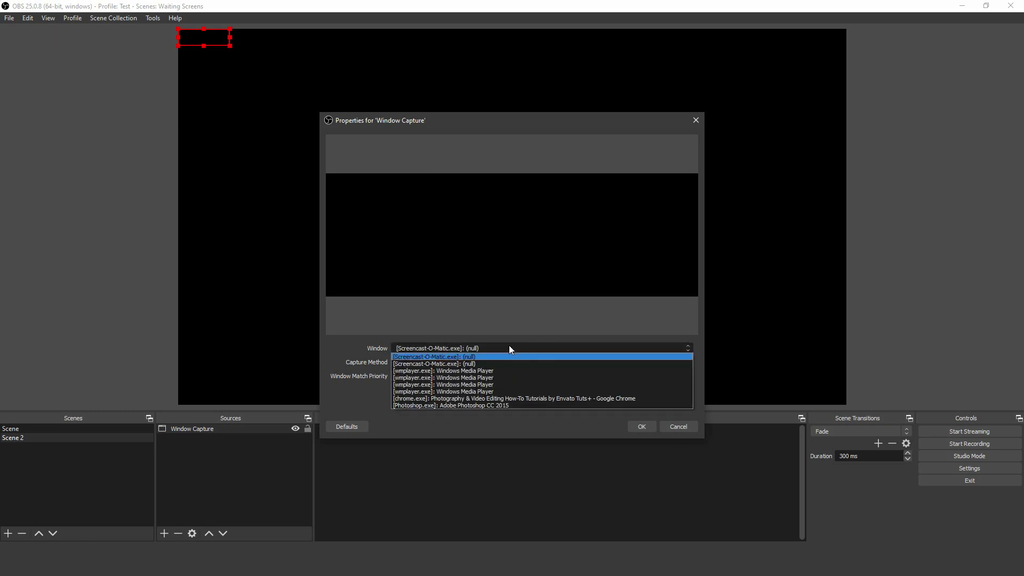
{"action": "left_click", "coordinate": [492, 396]}
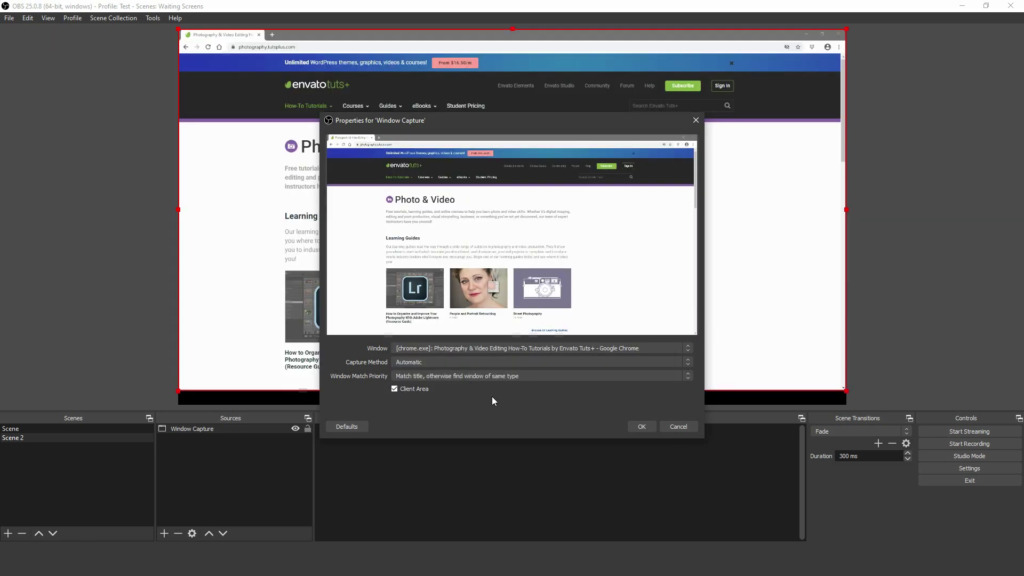
{"action": "left_click", "coordinate": [525, 348]}
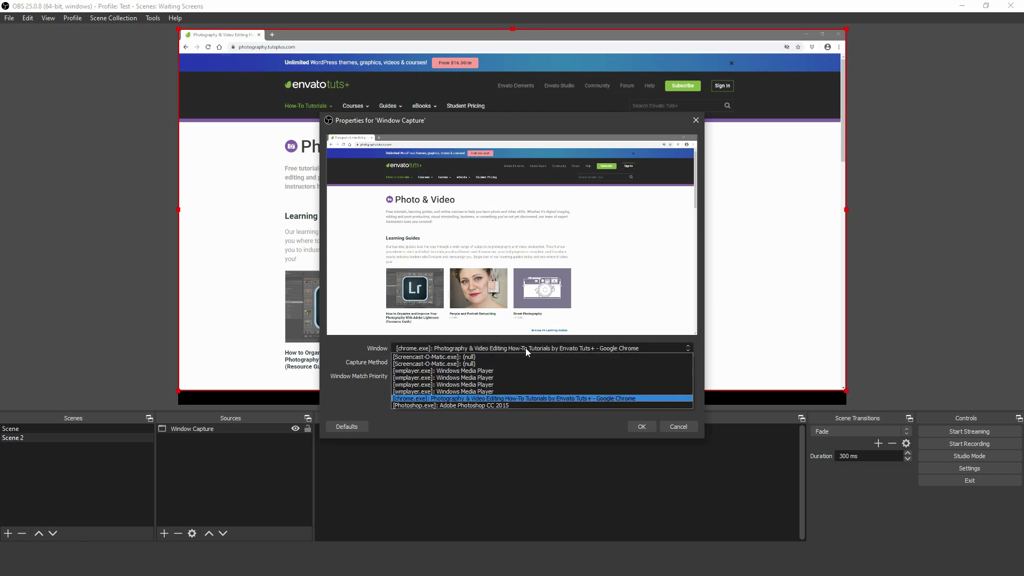
{"action": "left_click", "coordinate": [481, 406]}
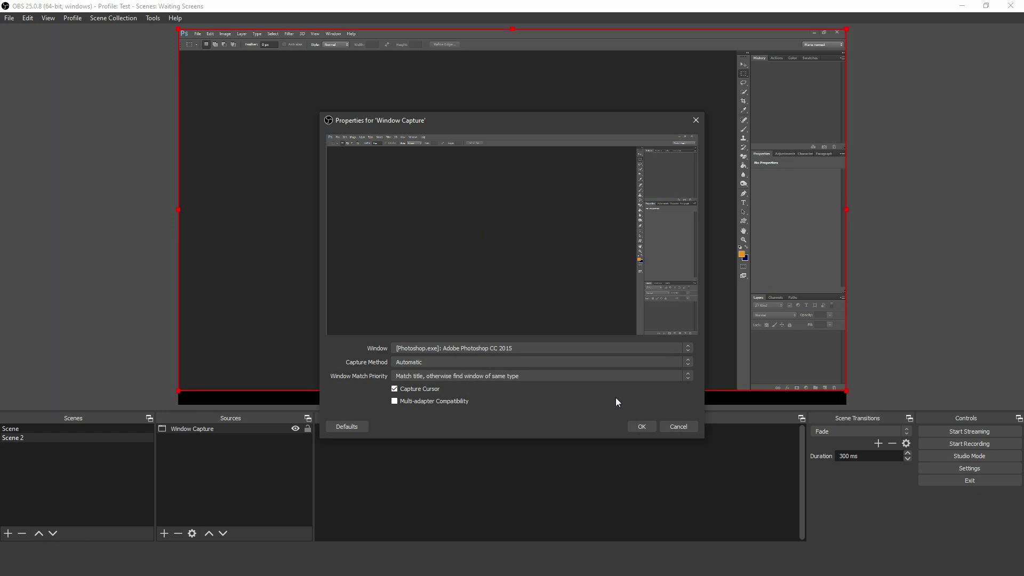
{"action": "left_click", "coordinate": [638, 425]}
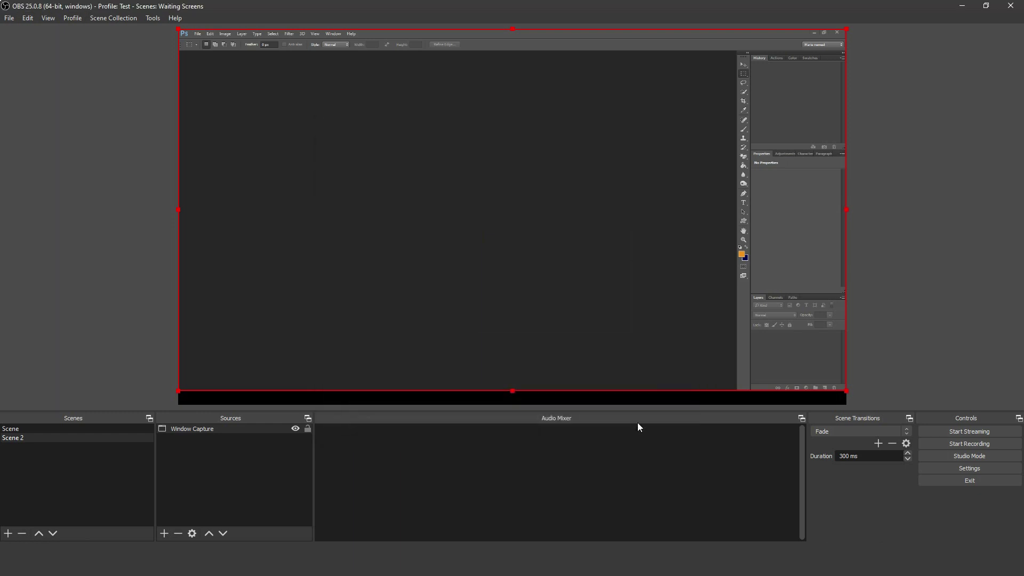
Restore Photoshop to a smaller window, browse its File, Edit, Image and Layer menus, then return to OBS
{"action": "left_click", "coordinate": [814, 33]}
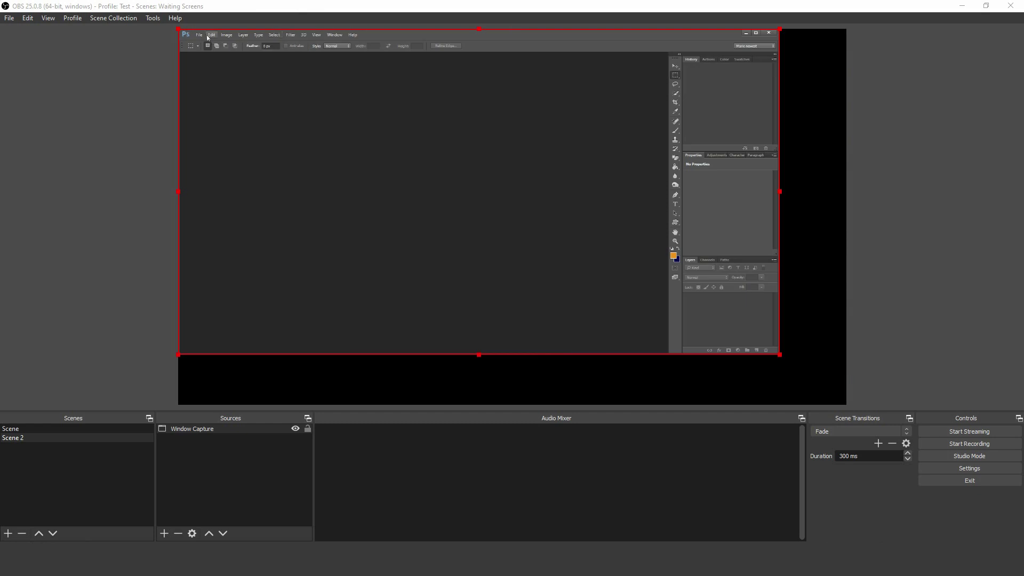
{"action": "left_click", "coordinate": [528, 276]}
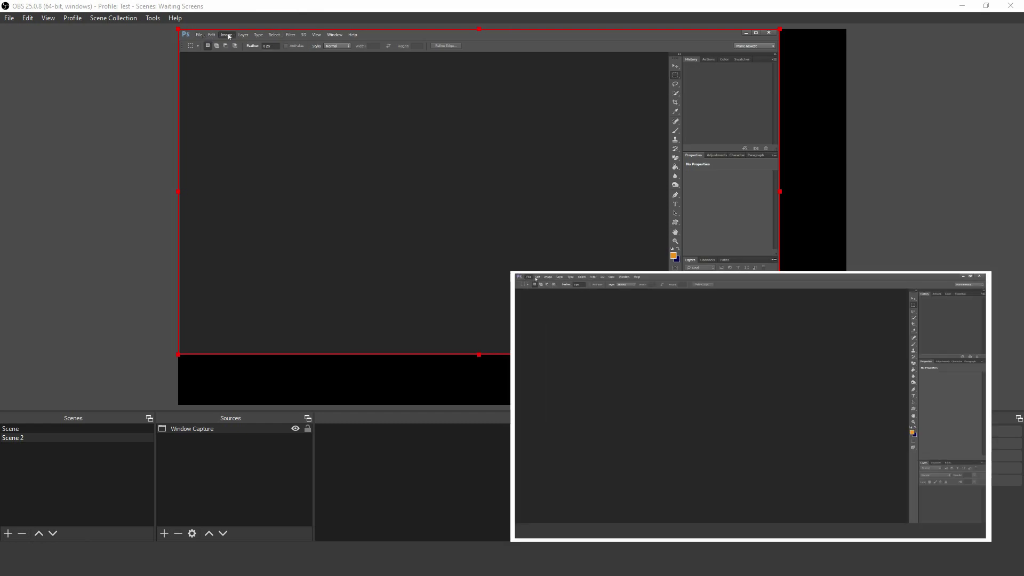
{"action": "left_click", "coordinate": [537, 277]}
{"action": "left_click", "coordinate": [537, 276]}
{"action": "left_click", "coordinate": [547, 276]}
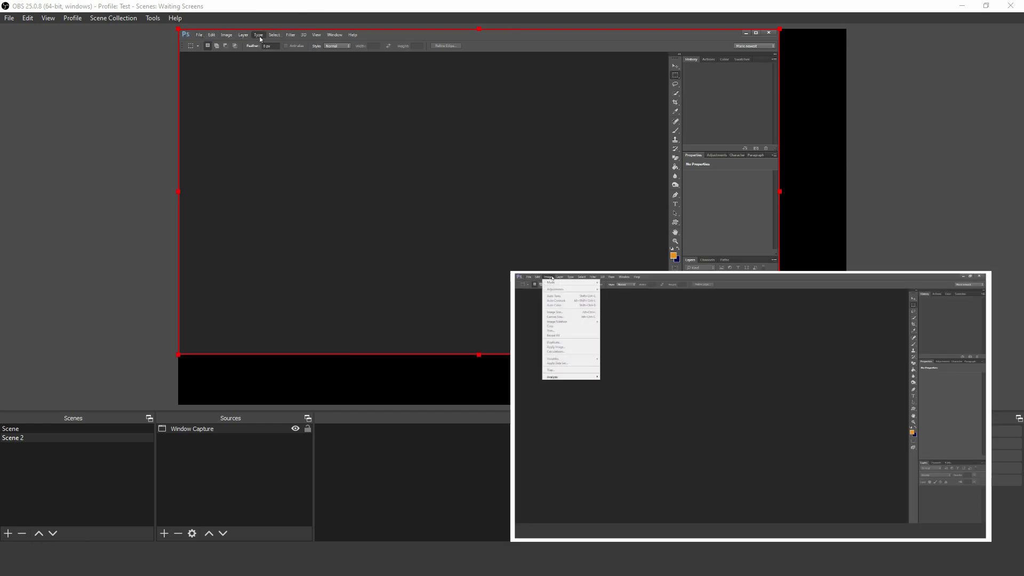
{"action": "left_click", "coordinate": [558, 277]}
{"action": "mouse_move", "coordinate": [571, 277]}
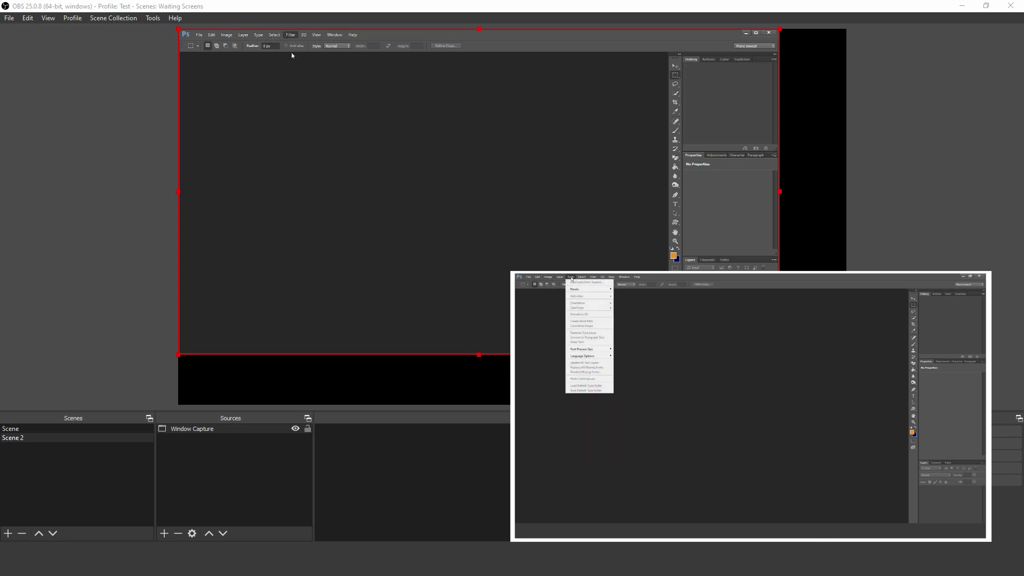
{"action": "key", "text": "Escape"}
{"action": "key", "text": "alt+Tab"}
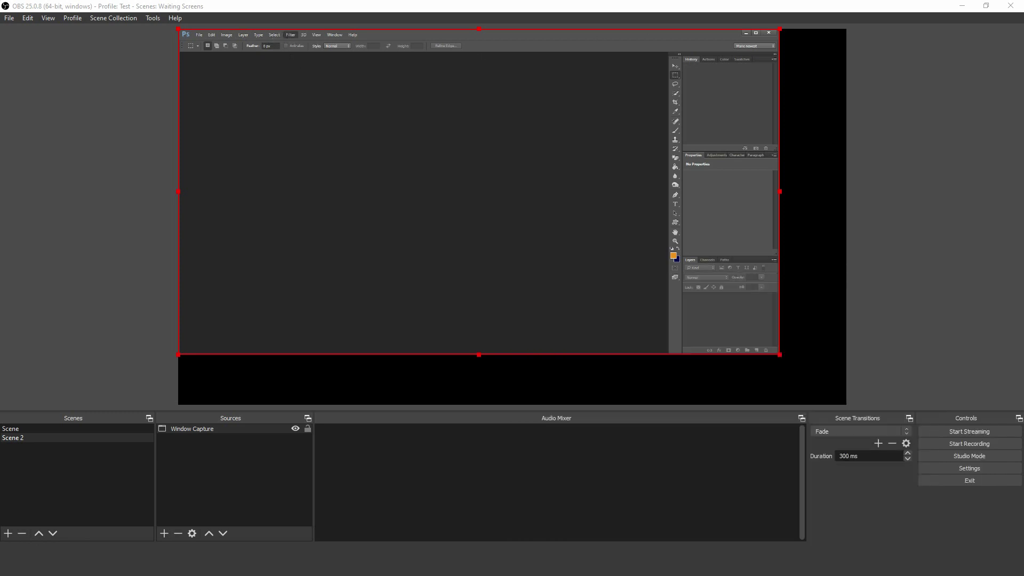
{"action": "left_click", "coordinate": [284, 7]}
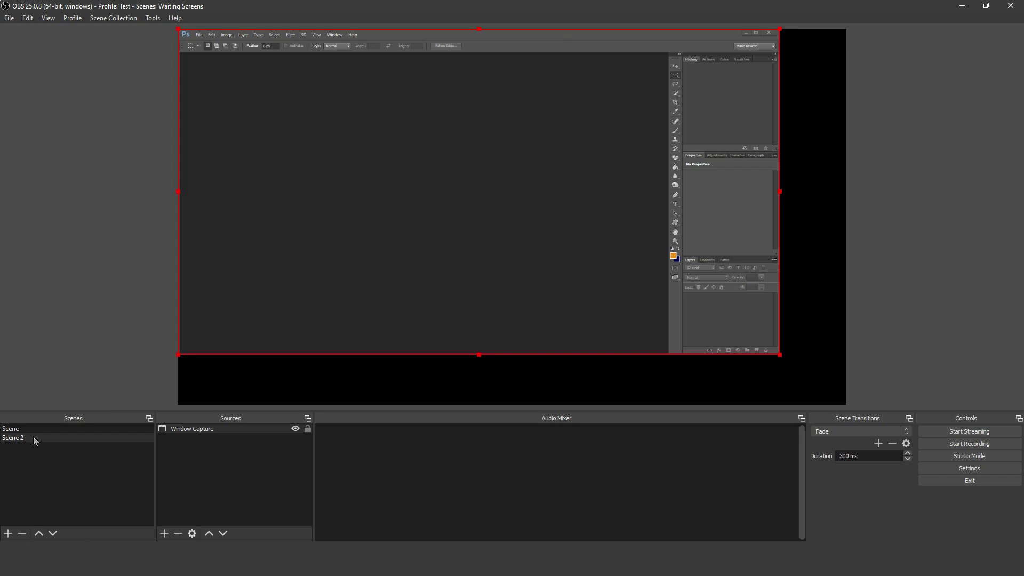
{"action": "left_click", "coordinate": [977, 459]}
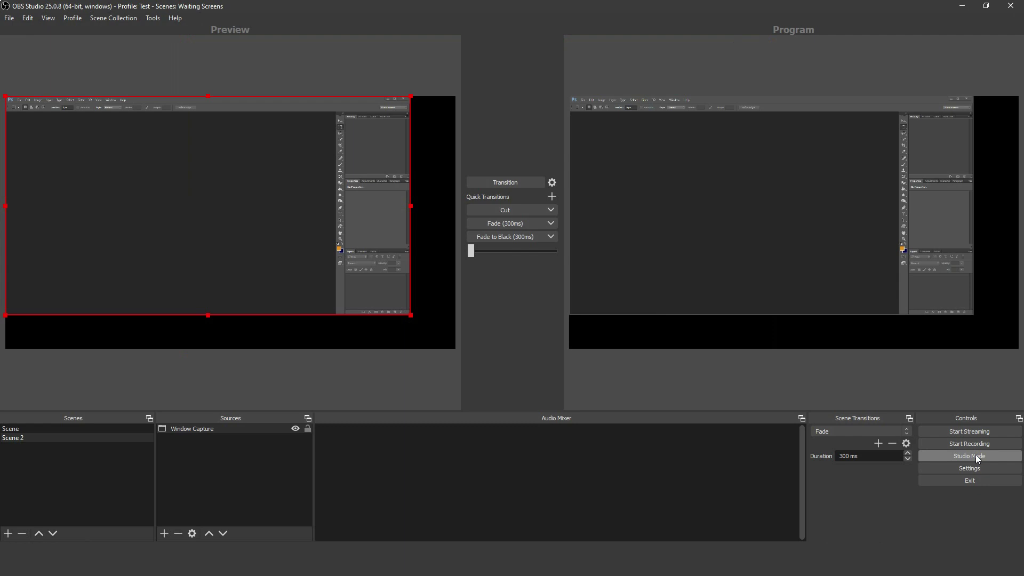
{"action": "left_click", "coordinate": [977, 458]}
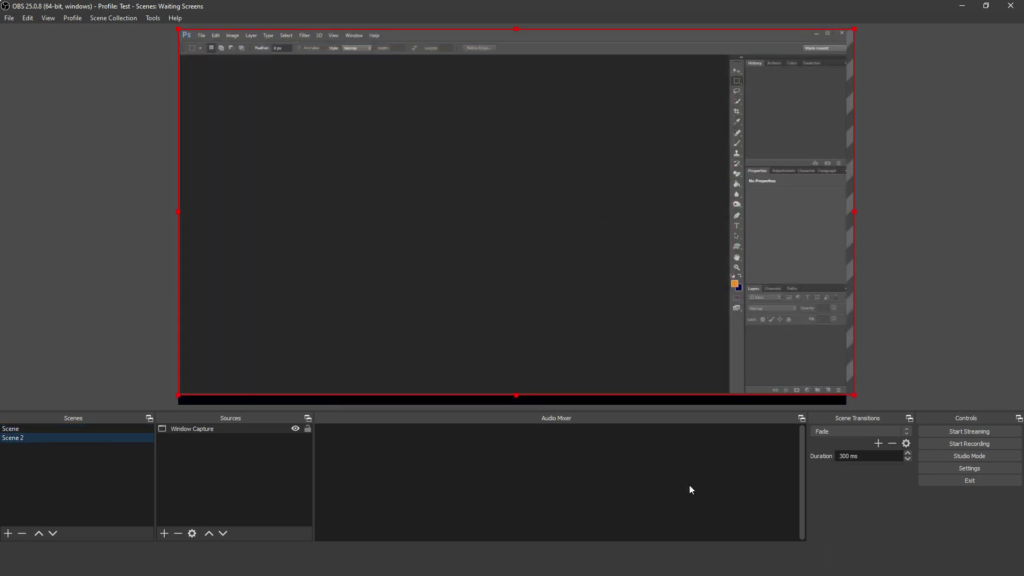
Open the Scene Transitions dropdown, currently on Fade, to show the Cut and Fade options
{"action": "left_click", "coordinate": [908, 430]}
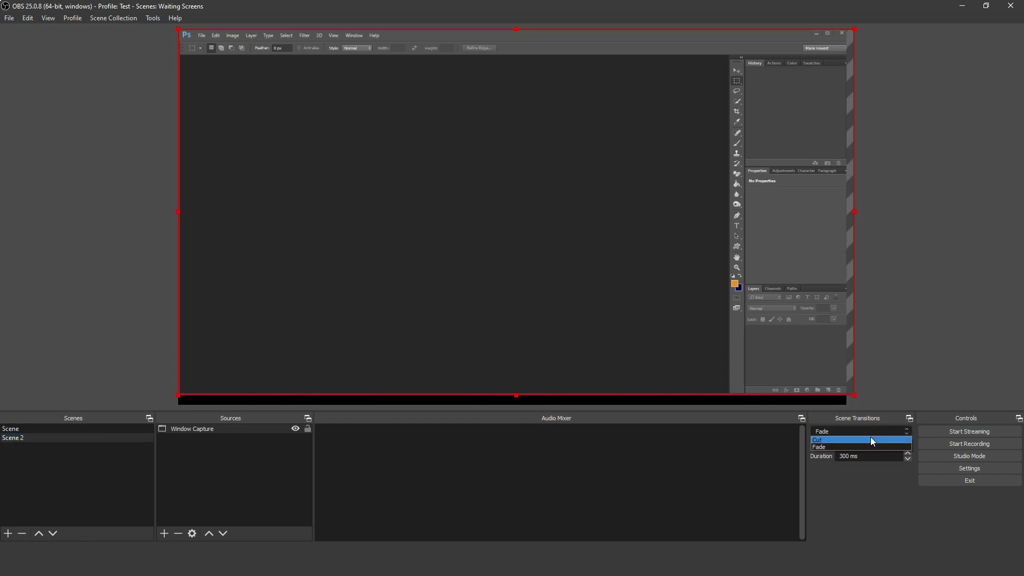